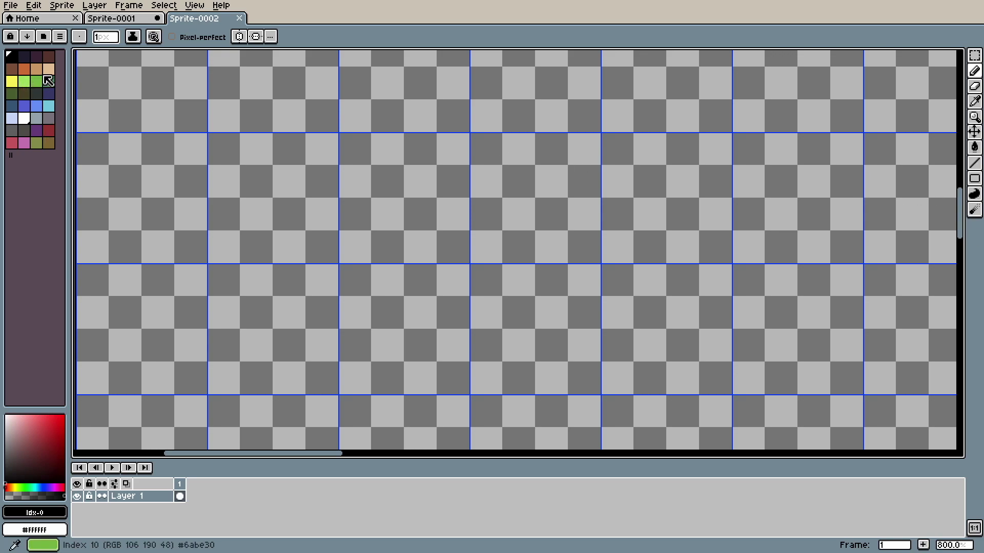
Paint two red eye pixels side by side on the transparent canvas
click(11, 142)
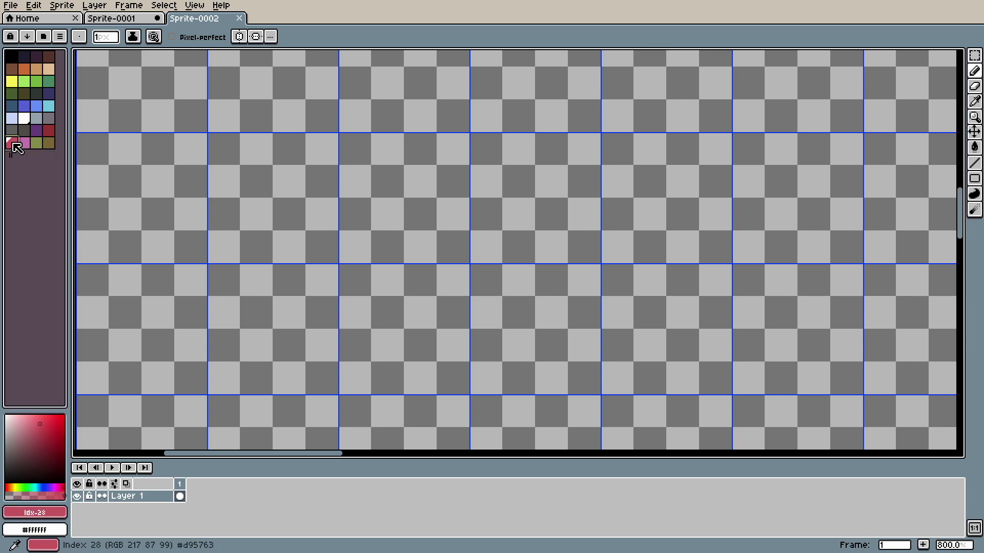
click(136, 193)
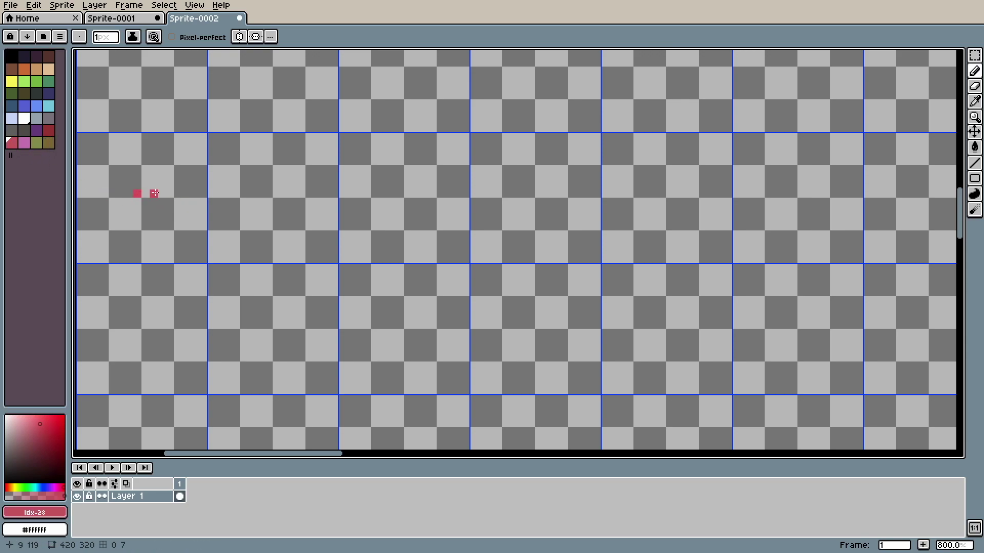
click(154, 193)
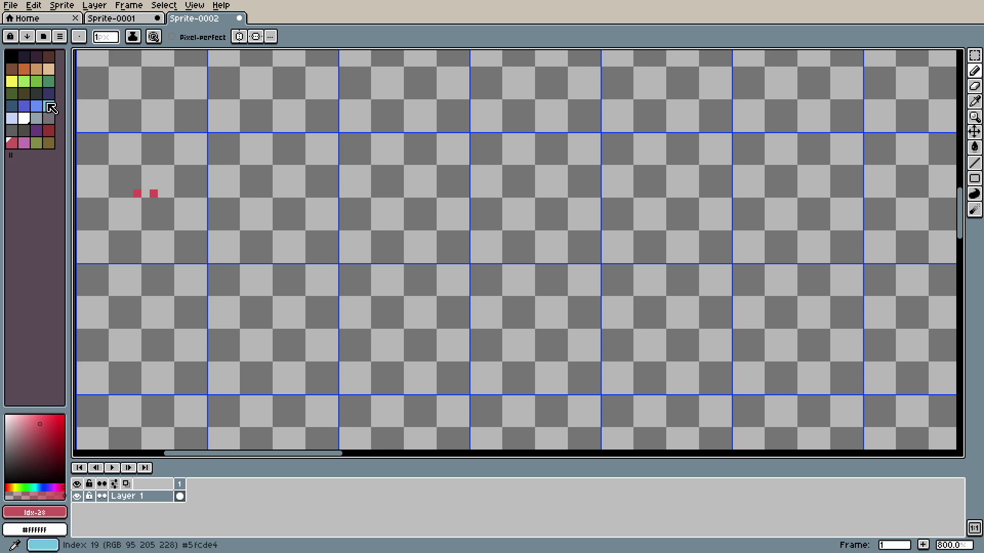
click(36, 131)
Fill purple around the red eyes and in a row beneath them
drag(138, 186, 146, 192)
click(146, 202)
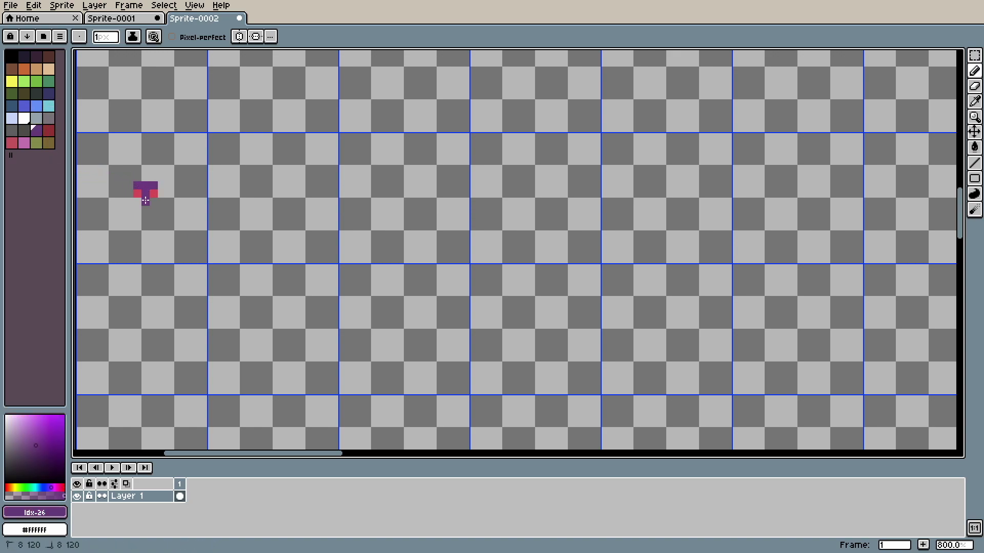
click(154, 202)
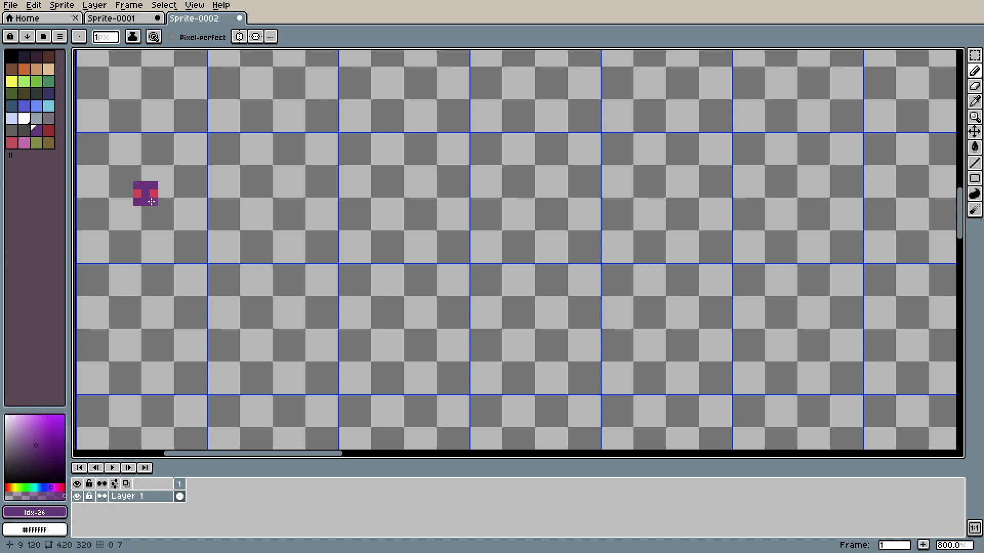
Add two white pixels below the body and a black outline pixel on the left
click(28, 120)
click(138, 210)
click(153, 210)
click(12, 56)
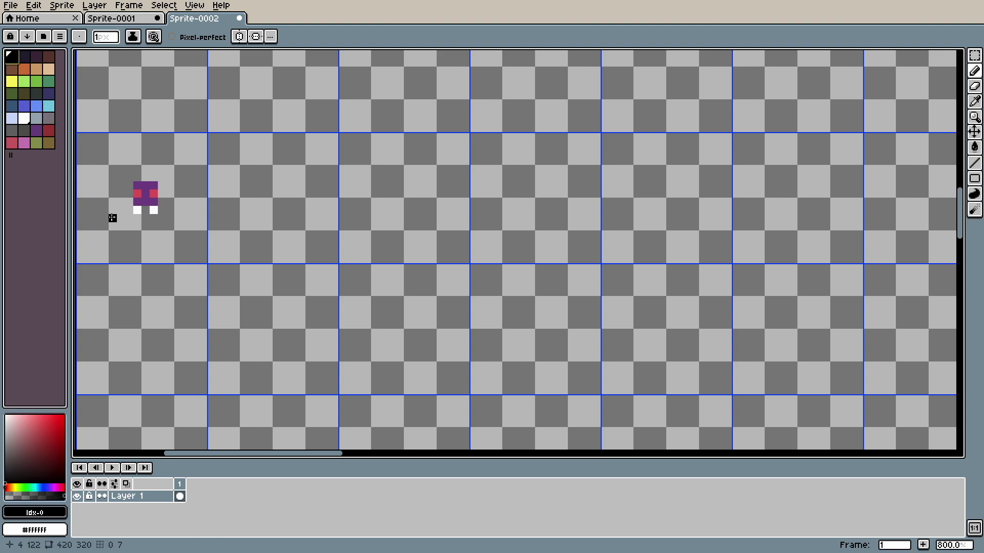
click(129, 210)
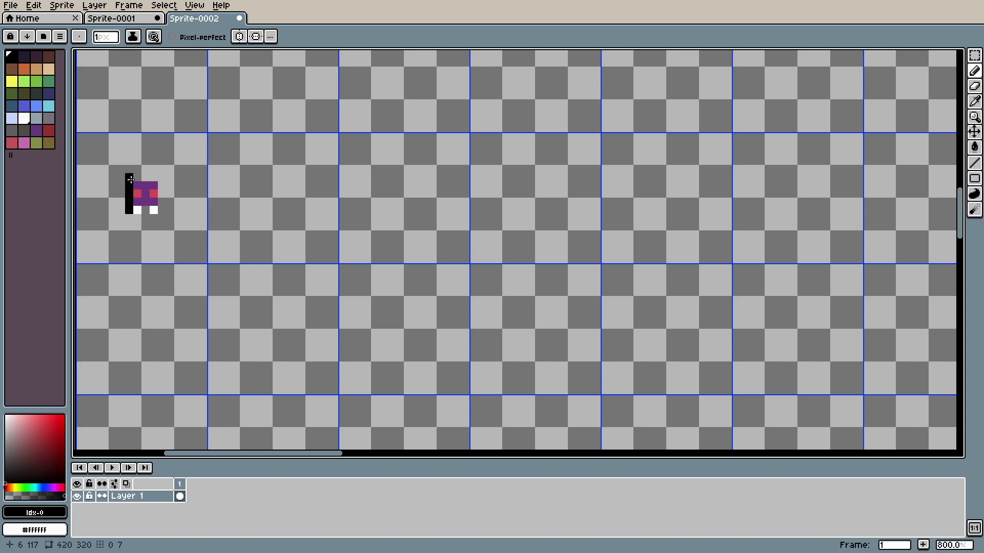
click(37, 131)
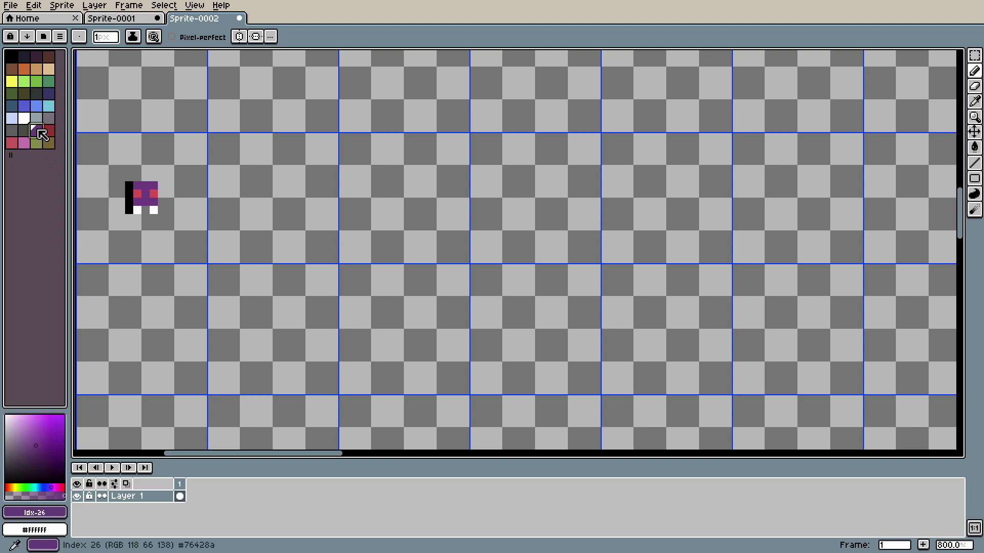
Draw purple ears with black outlines and outline the creature's right side
click(138, 177)
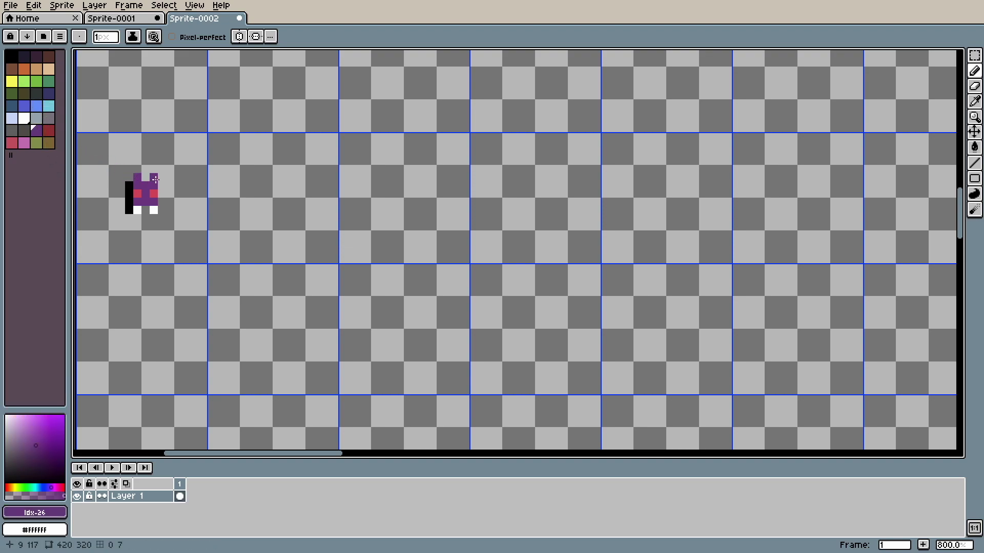
click(11, 56)
click(129, 177)
click(146, 177)
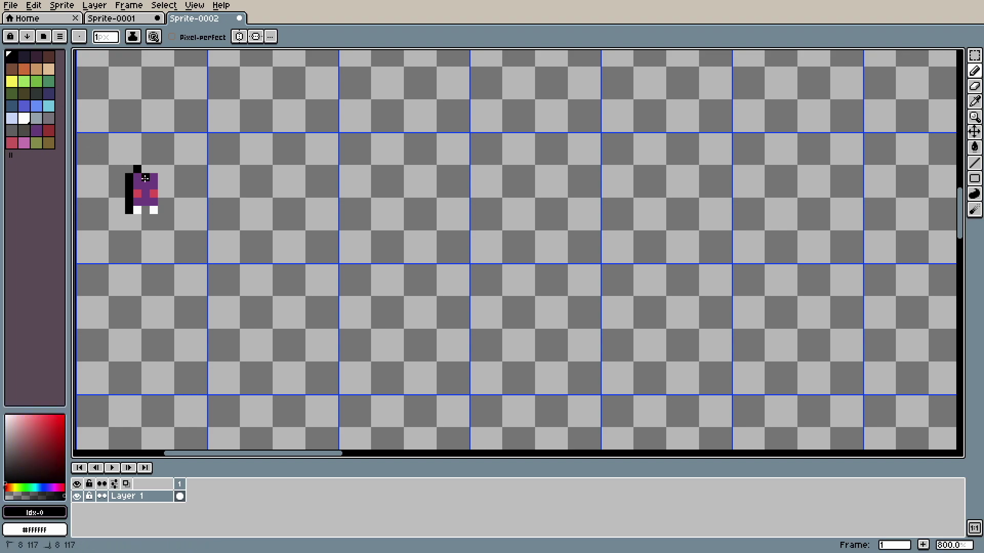
click(165, 199)
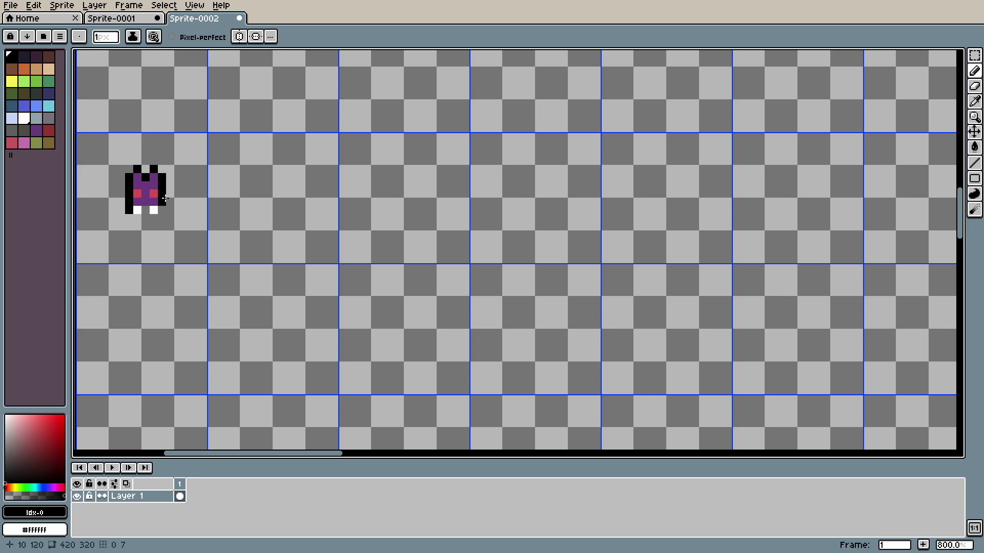
Extend a purple base to the right and outline the creature's bottom edge in black
click(36, 131)
click(115, 208)
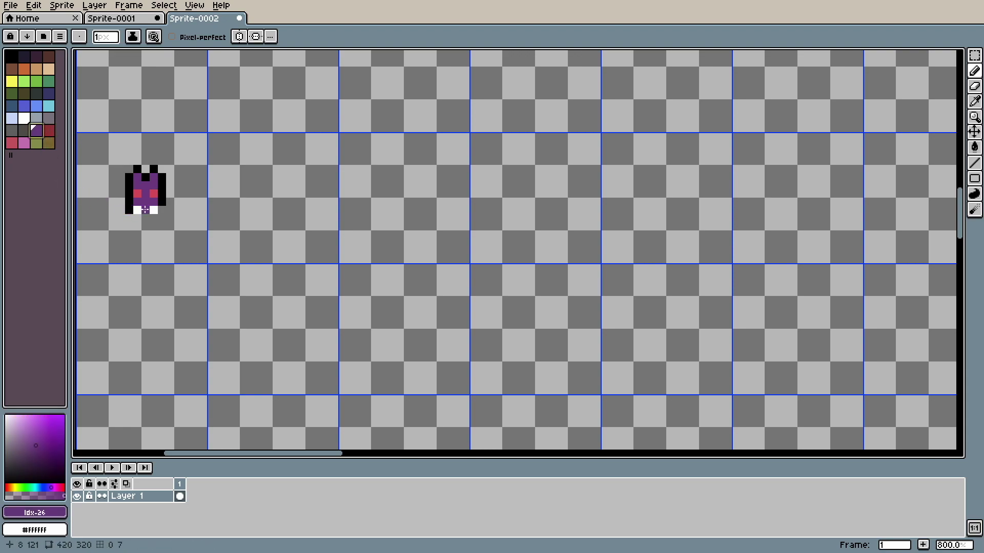
click(162, 210)
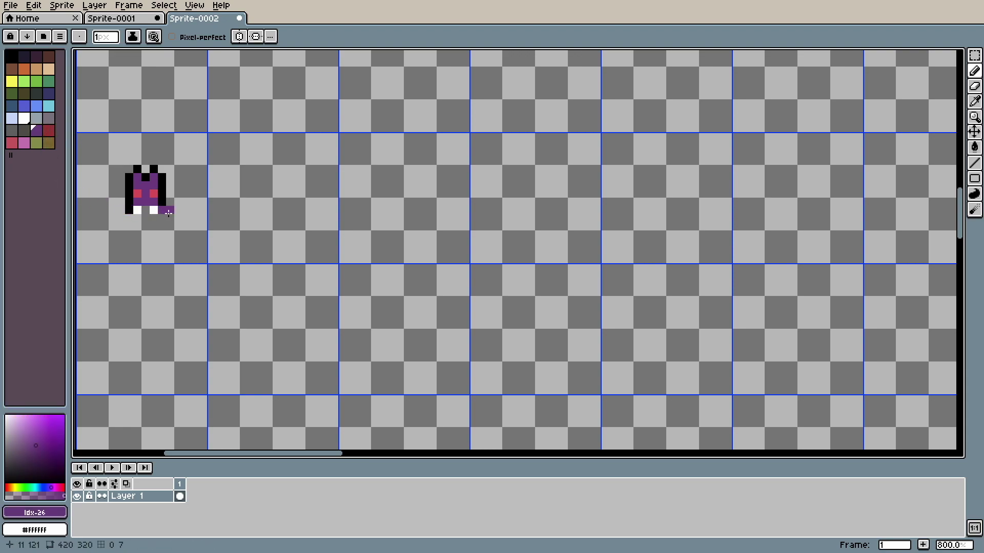
drag(167, 219, 153, 218)
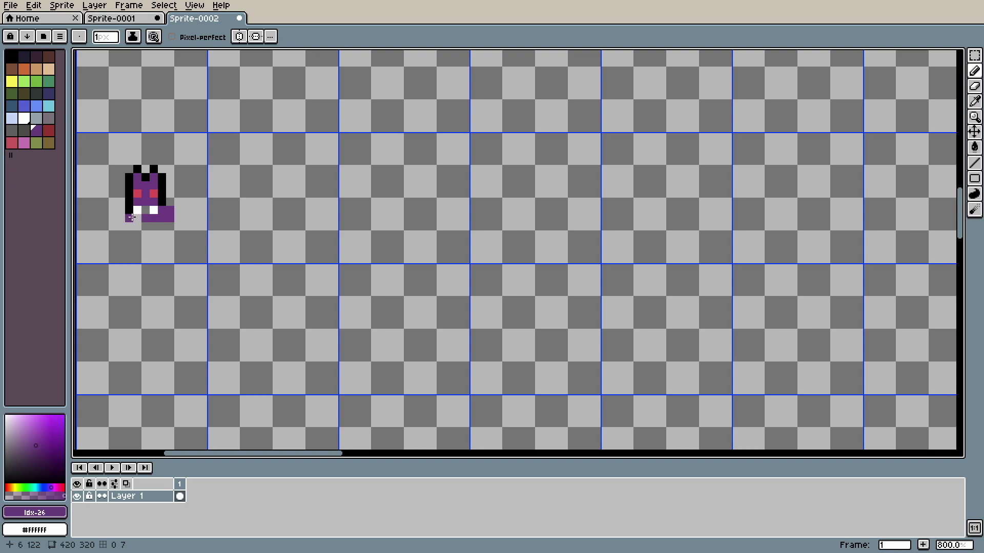
click(14, 58)
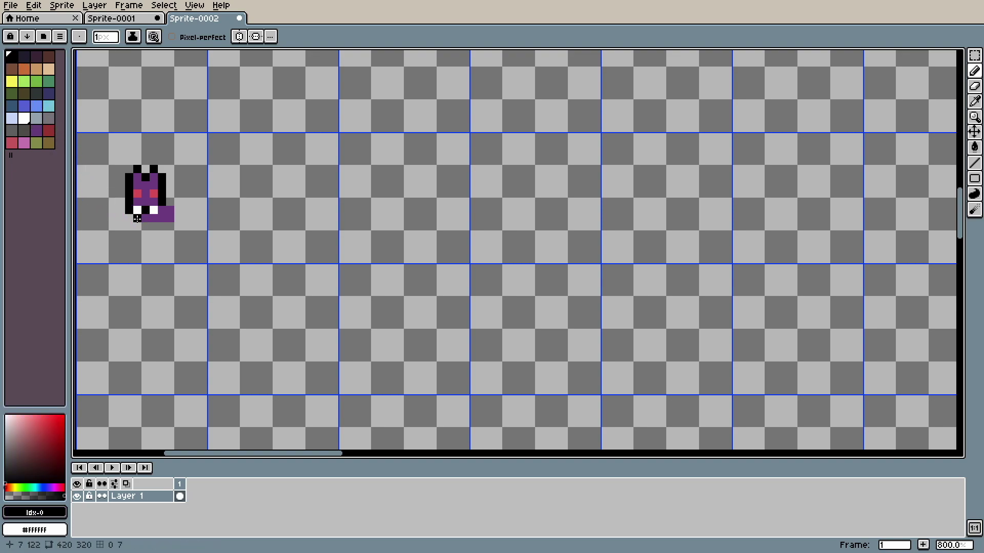
click(137, 218)
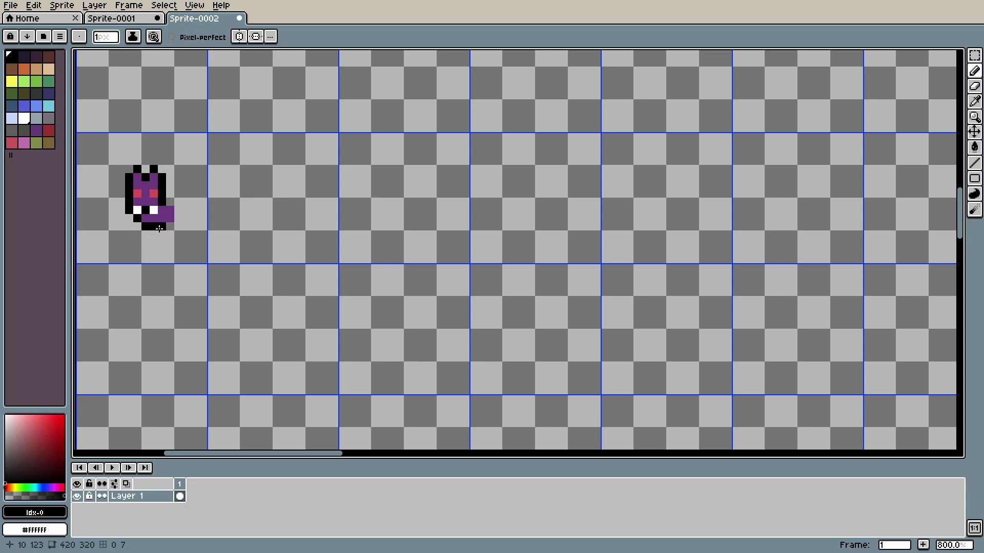
drag(161, 228, 167, 228)
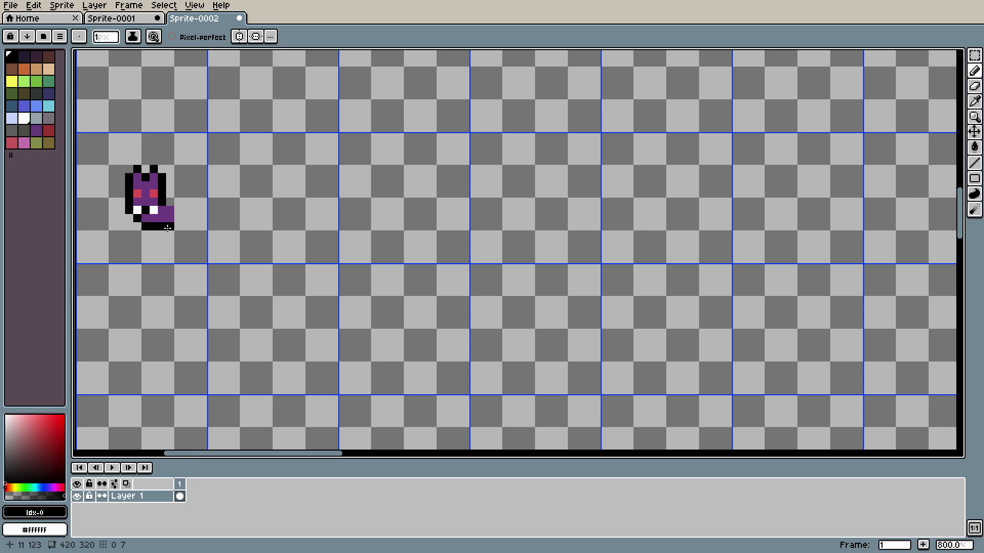
click(36, 131)
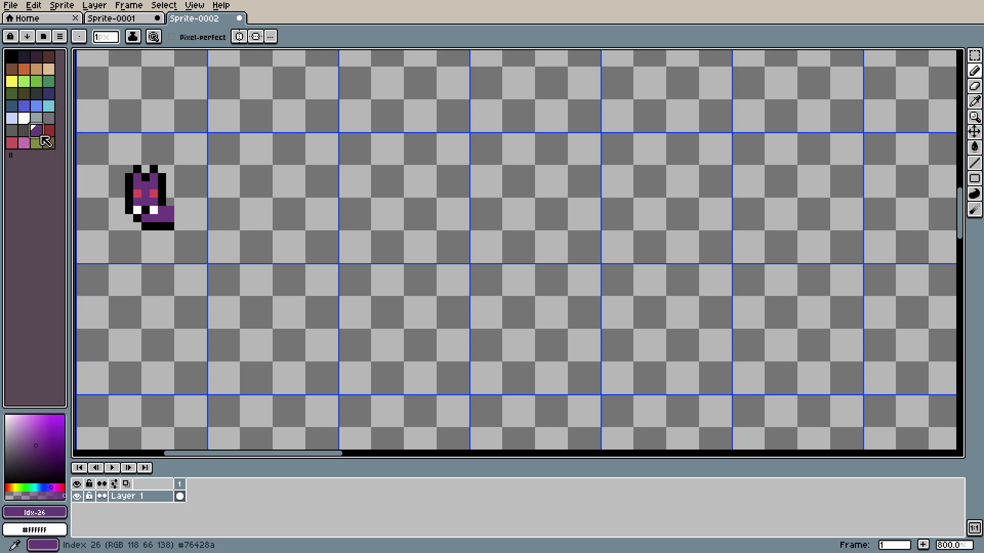
Mix a vivid magenta and draw a diagonal tail rising up-right, undoing one stray stroke
click(58, 488)
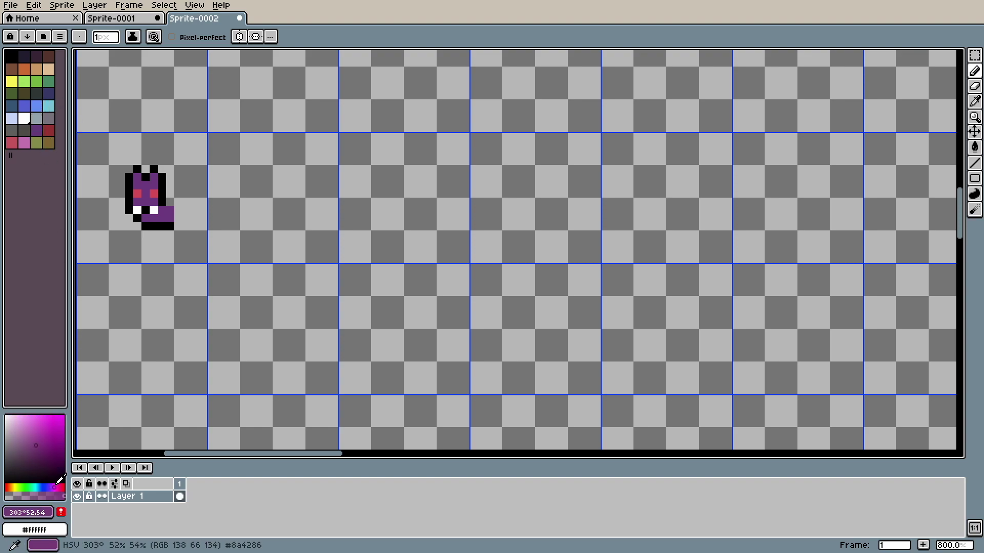
drag(63, 477, 66, 412)
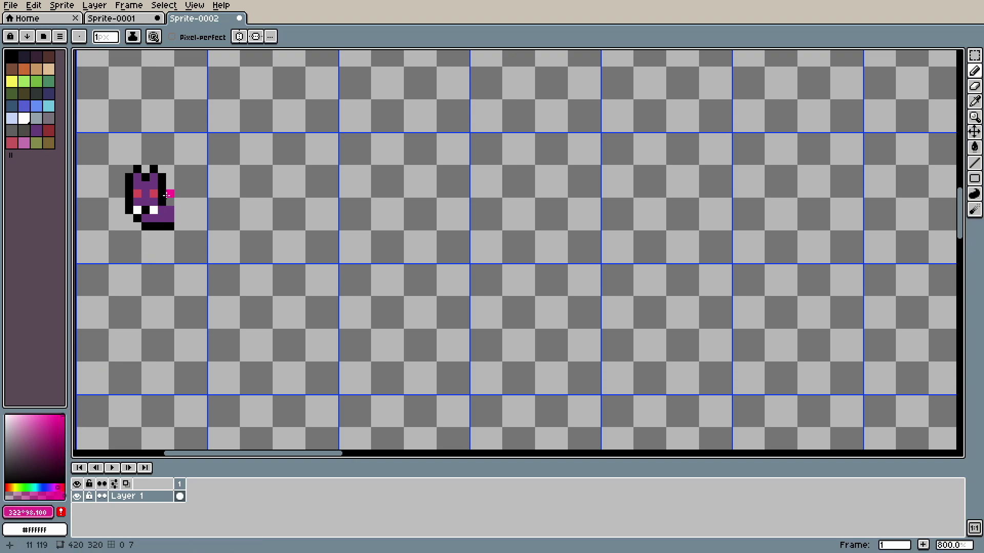
drag(167, 197, 167, 204)
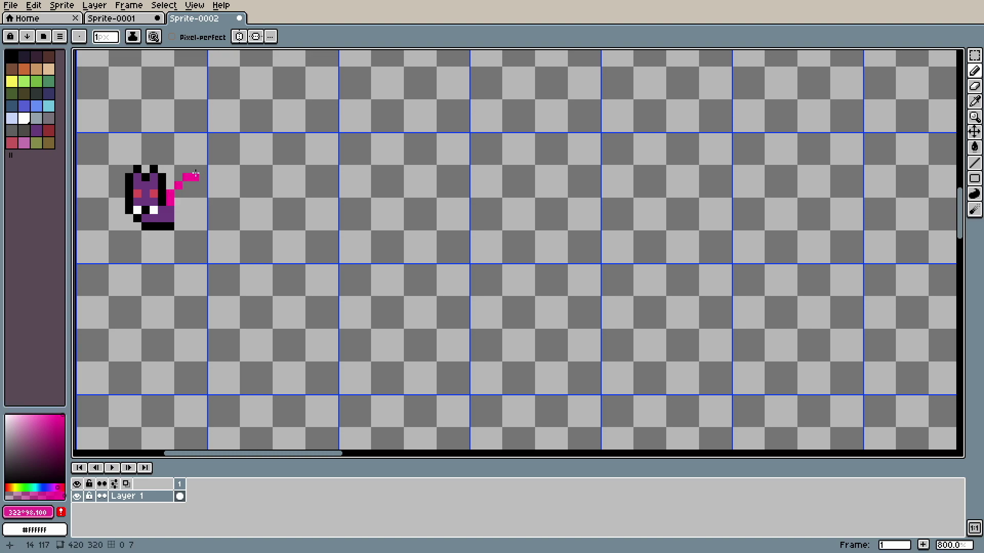
click(195, 170)
drag(186, 191, 186, 200)
key(ctrl+z)
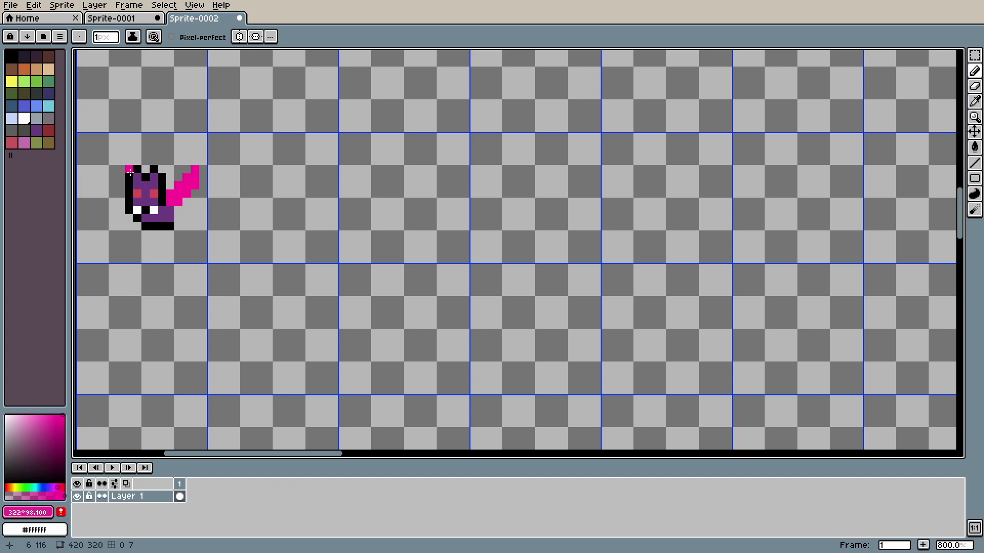
click(22, 61)
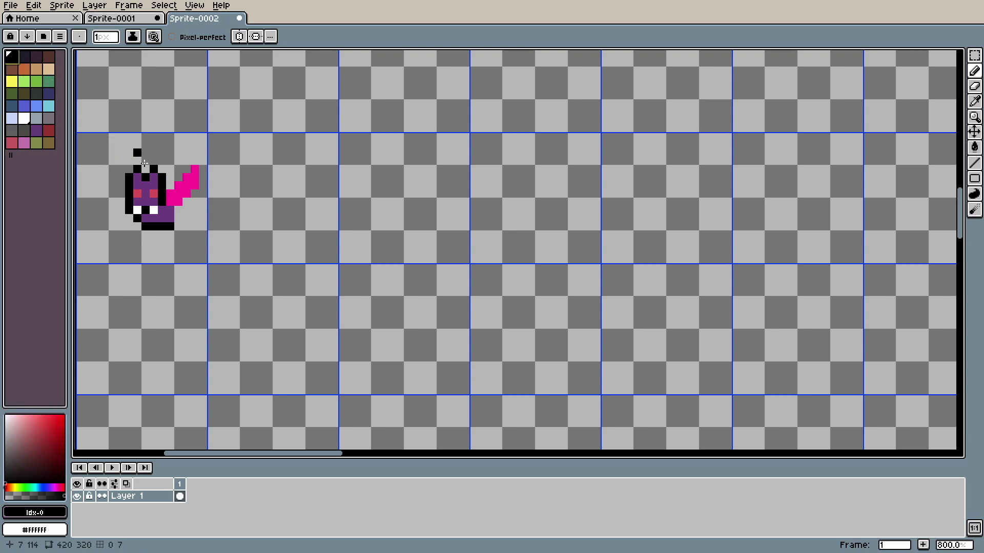
Outline the magenta tail's top, tip and right edge in black
click(170, 185)
drag(178, 178, 188, 169)
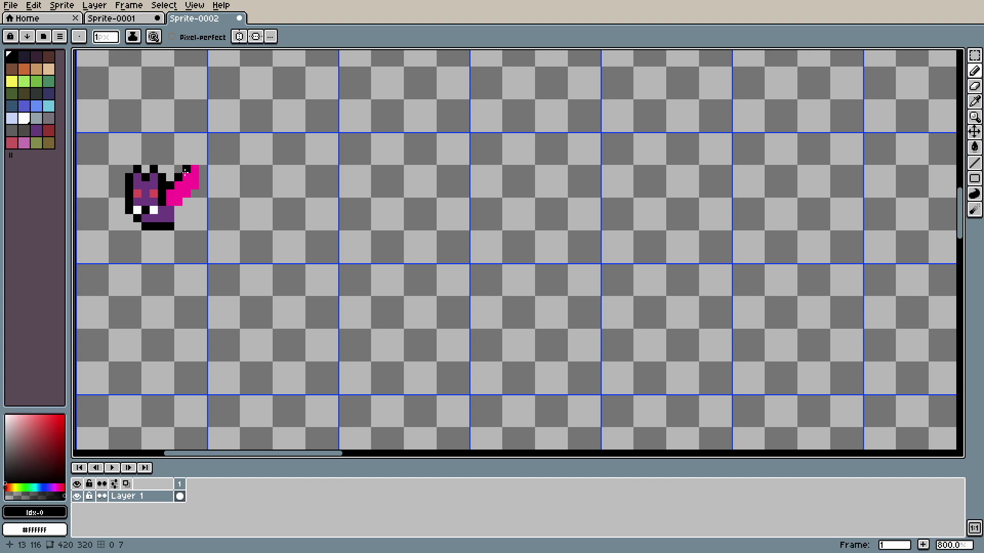
click(195, 161)
drag(202, 165, 202, 182)
click(195, 192)
key(ctrl+z)
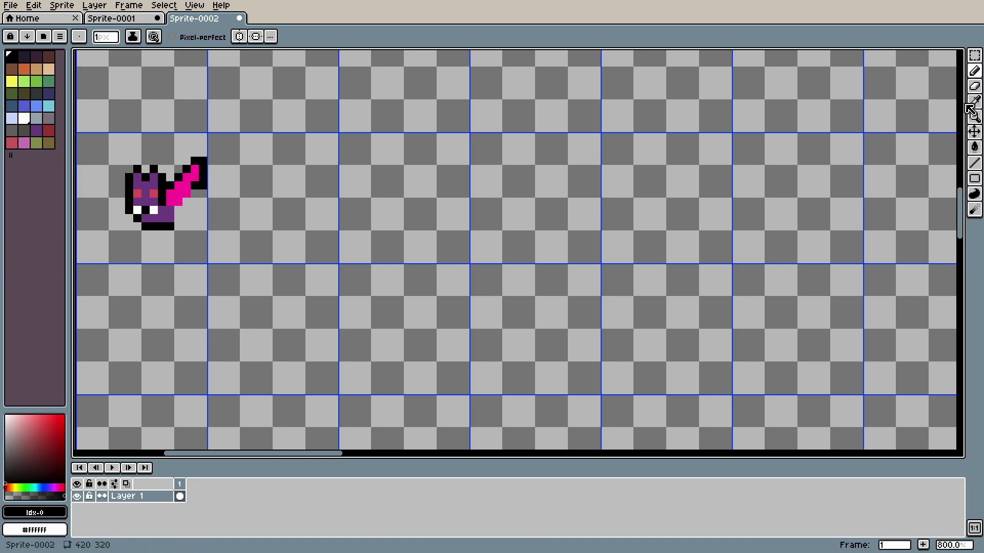
Fill the gap beneath the tail with magenta pixels
click(974, 86)
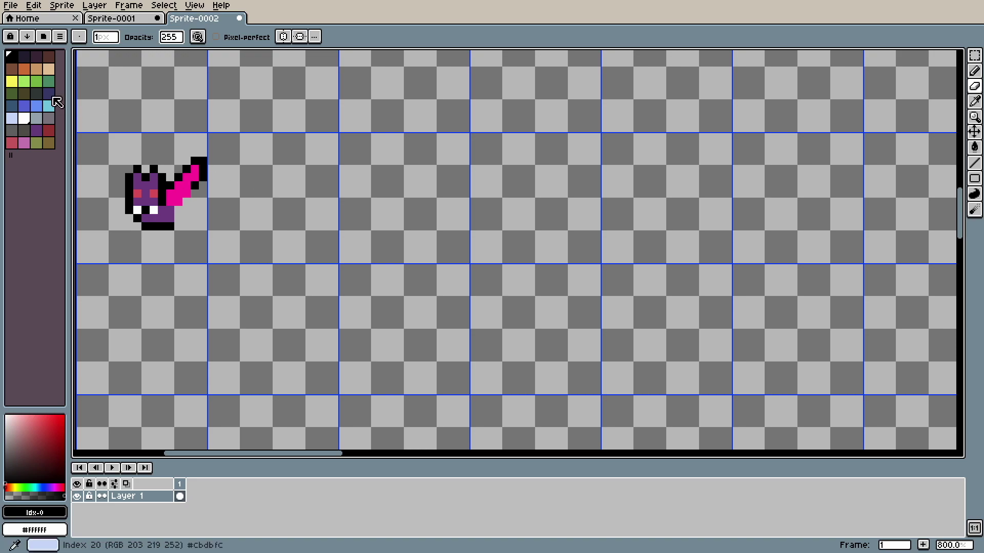
key(b)
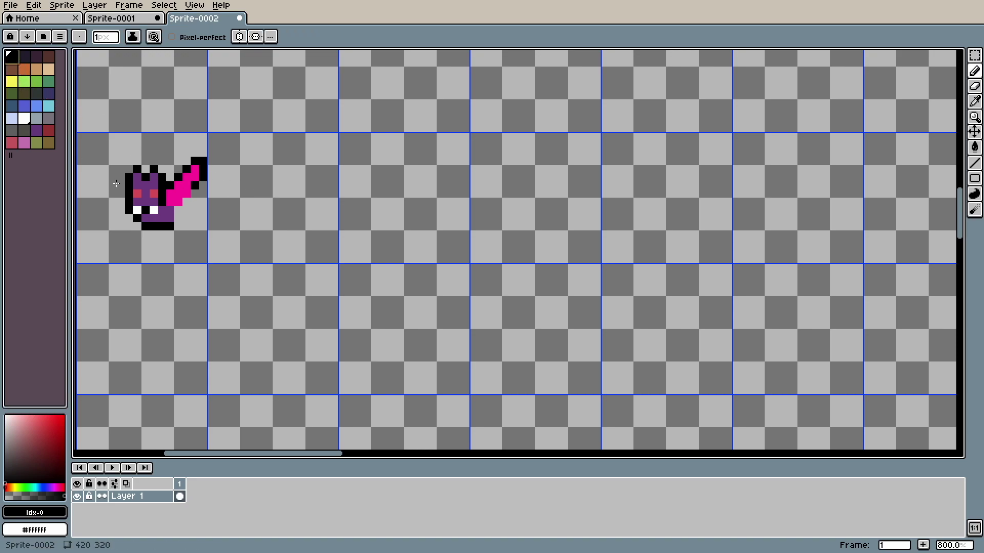
drag(179, 203, 186, 202)
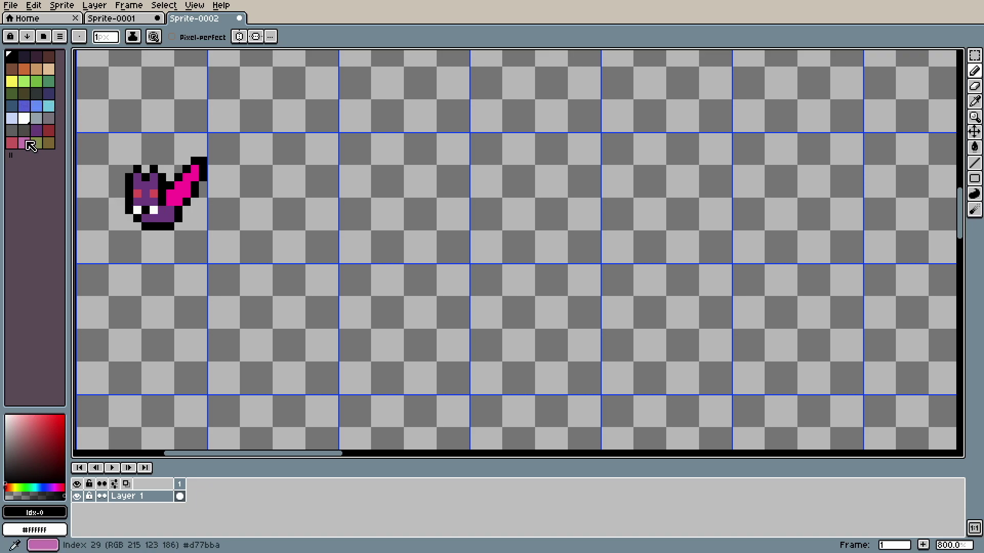
click(974, 102)
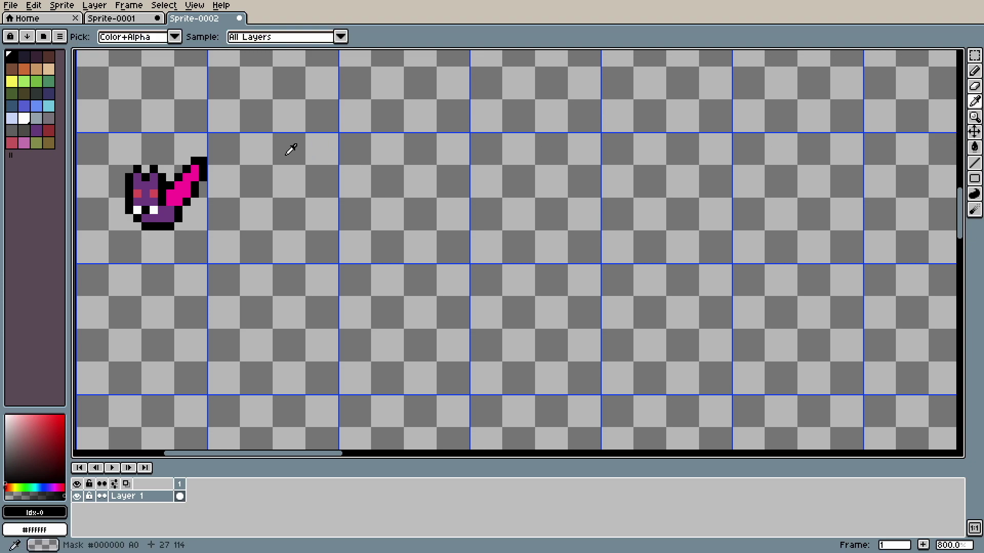
Sample the tail's magenta to paint a left ear, then outline it in black
click(187, 182)
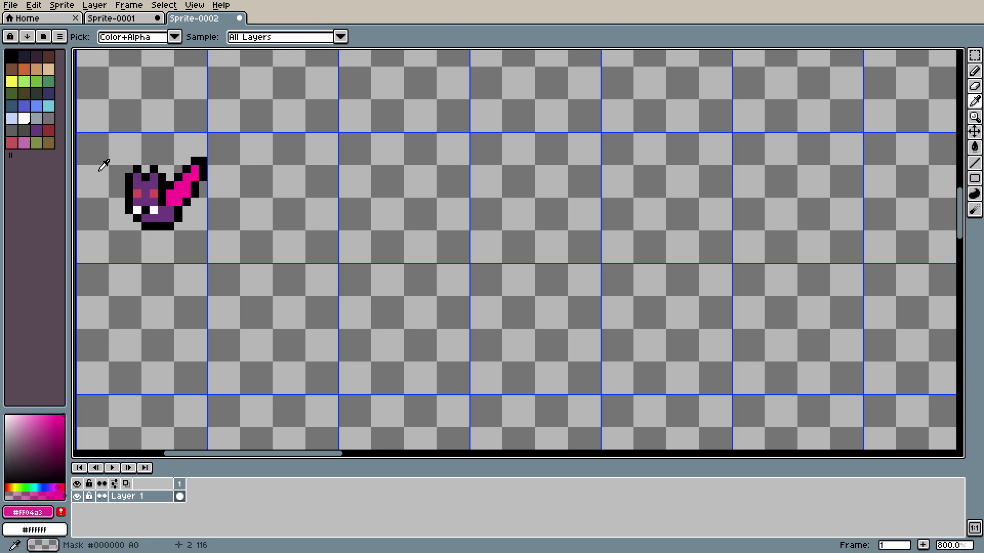
key(b)
drag(121, 177, 122, 185)
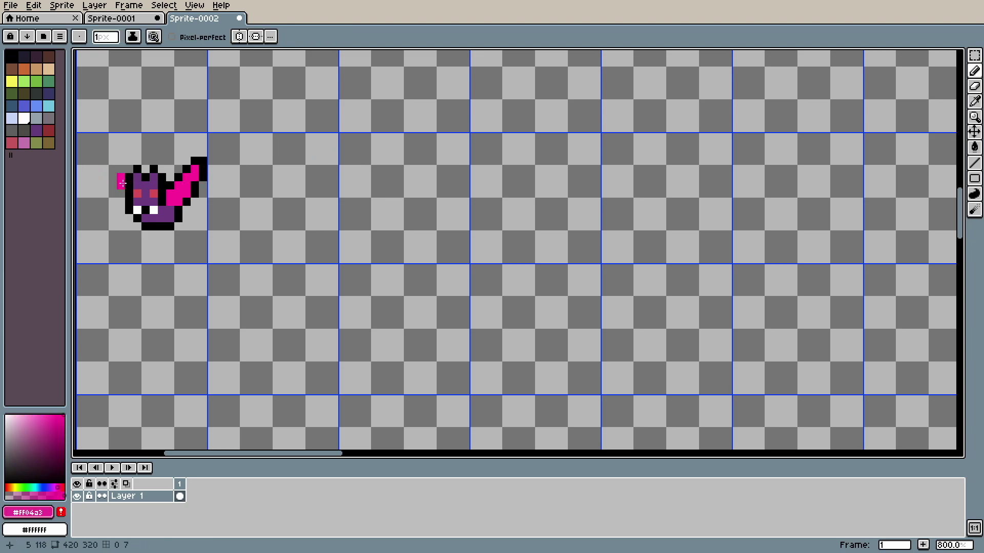
click(11, 56)
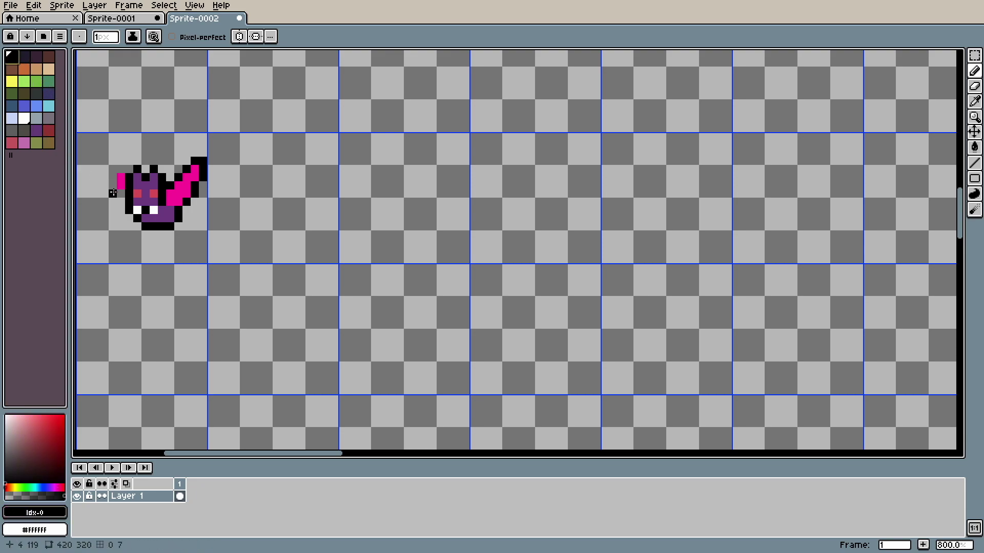
click(121, 169)
drag(111, 178, 110, 173)
click(121, 193)
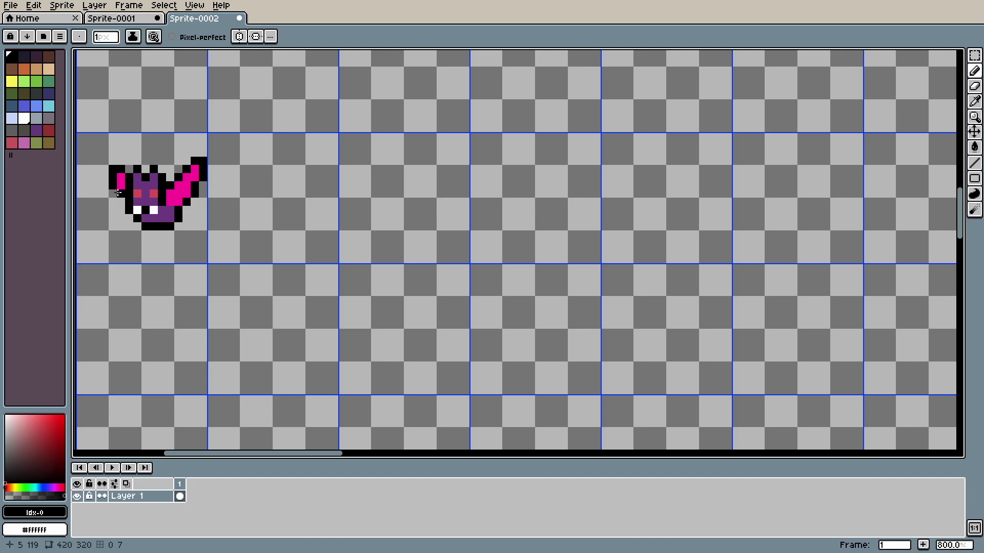
scroll(139, 207, up, 2)
scroll(154, 207, down, 2)
scroll(185, 214, down, 3)
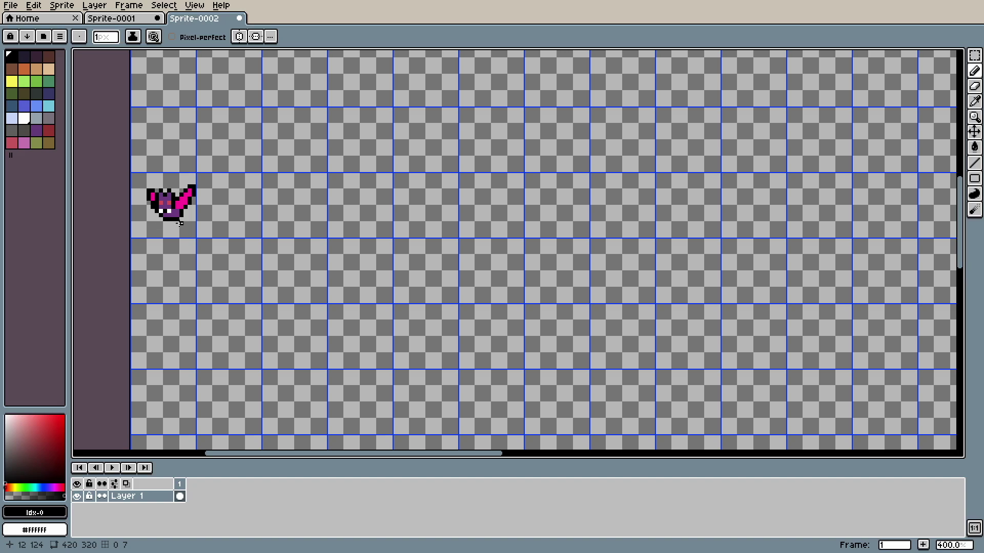
scroll(179, 223, down, 1)
scroll(169, 216, up, 1)
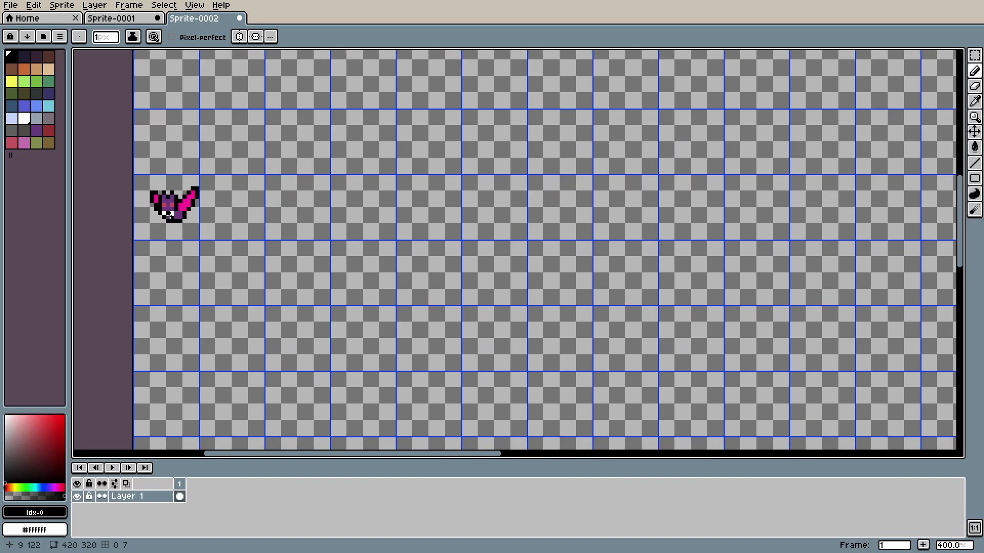
scroll(196, 230, up, 1)
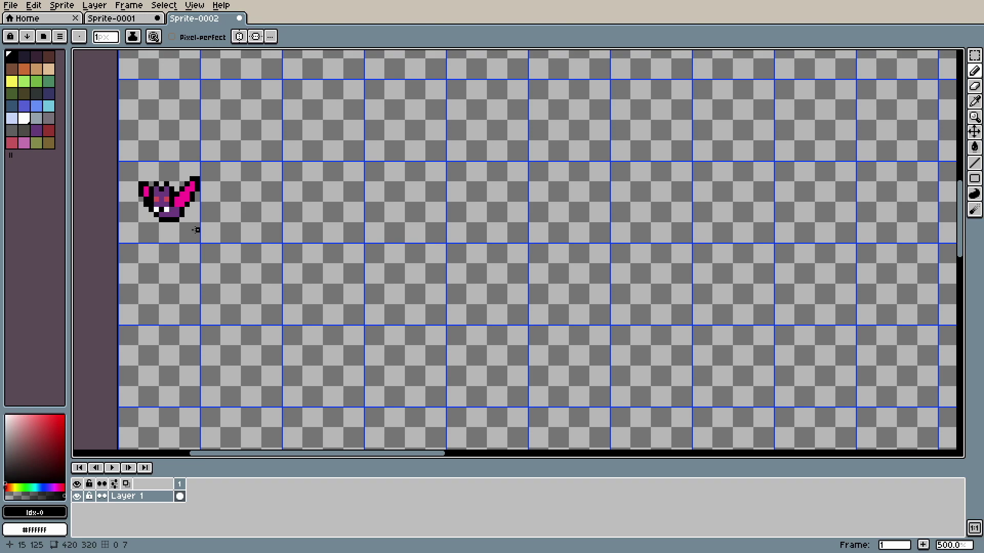
scroll(196, 229, up, 1)
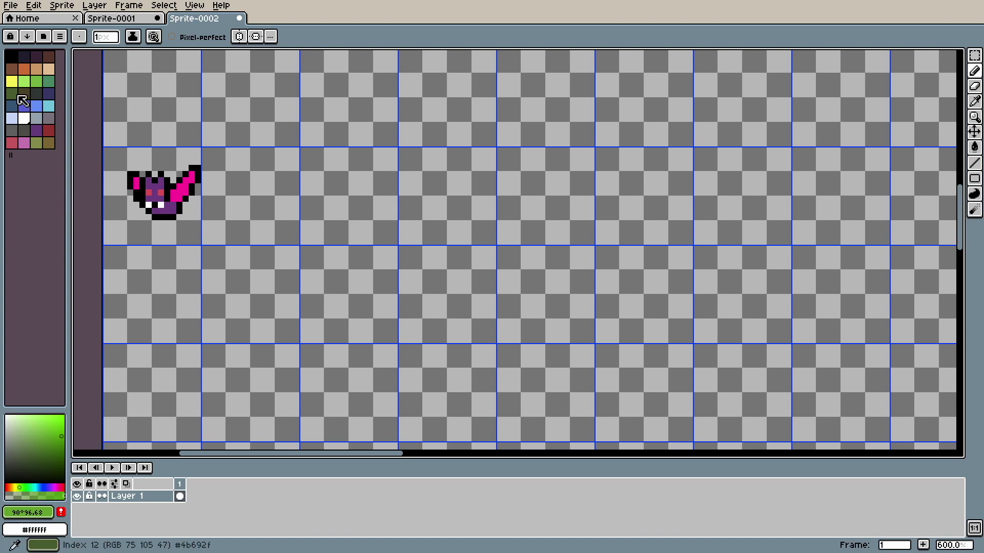
click(11, 55)
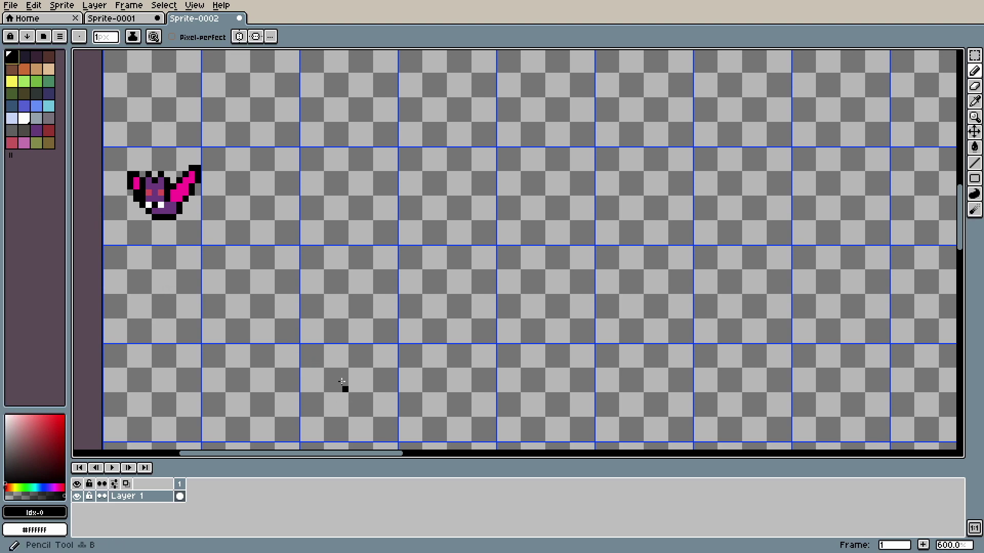
Draw a rounded black blob outline with a flat bottom below the purple creature
drag(125, 340, 171, 340)
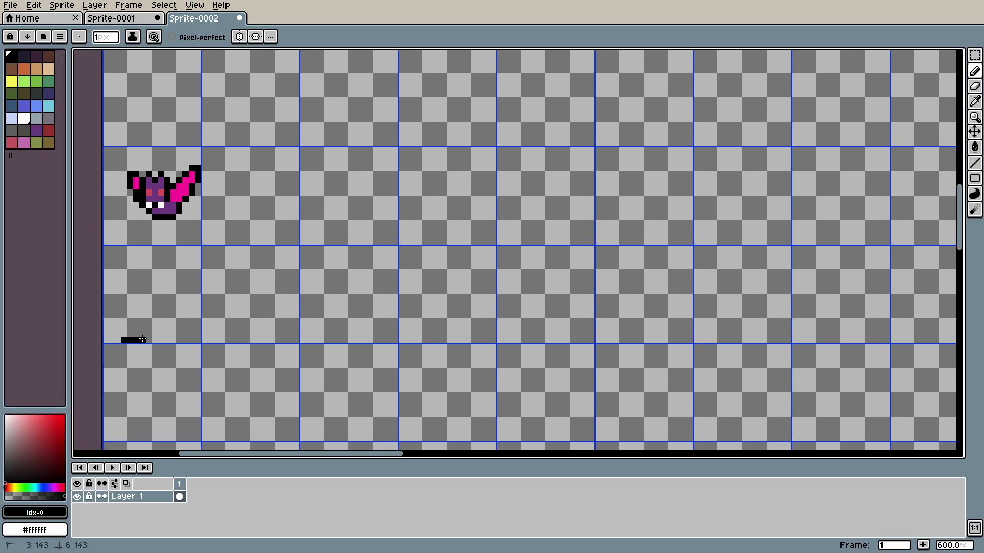
click(183, 337)
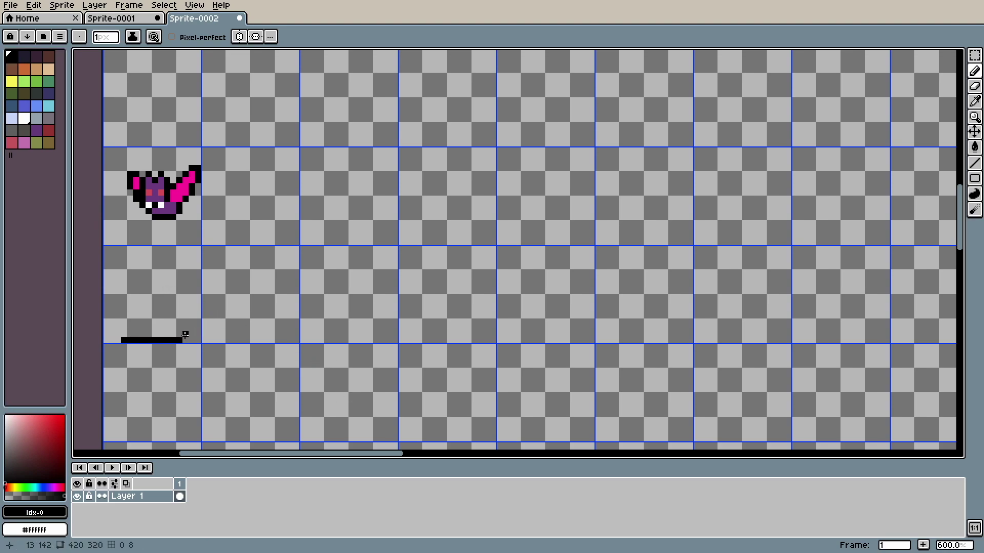
click(189, 331)
drag(191, 329, 179, 297)
drag(115, 332, 118, 310)
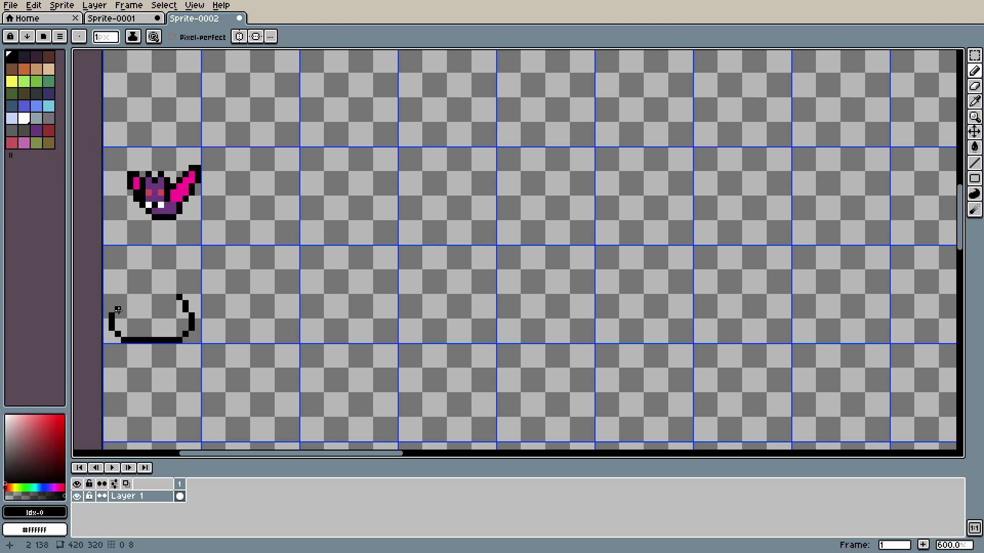
mouse_move(119, 306)
mouse_down()
mouse_move(130, 291)
mouse_move(176, 291)
mouse_up()
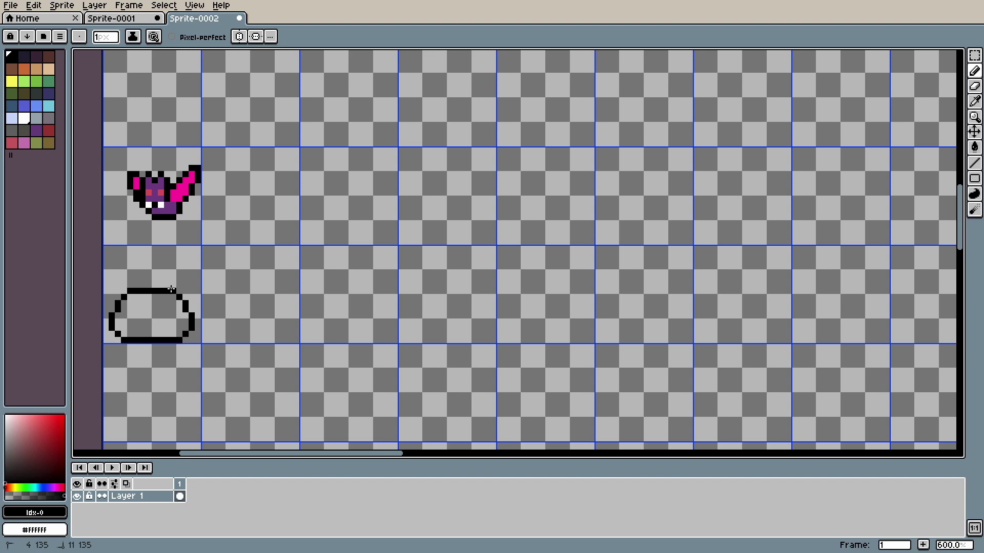
Add a dot eye and a short mouth inside the blob
click(167, 309)
click(173, 322)
drag(173, 321, 159, 322)
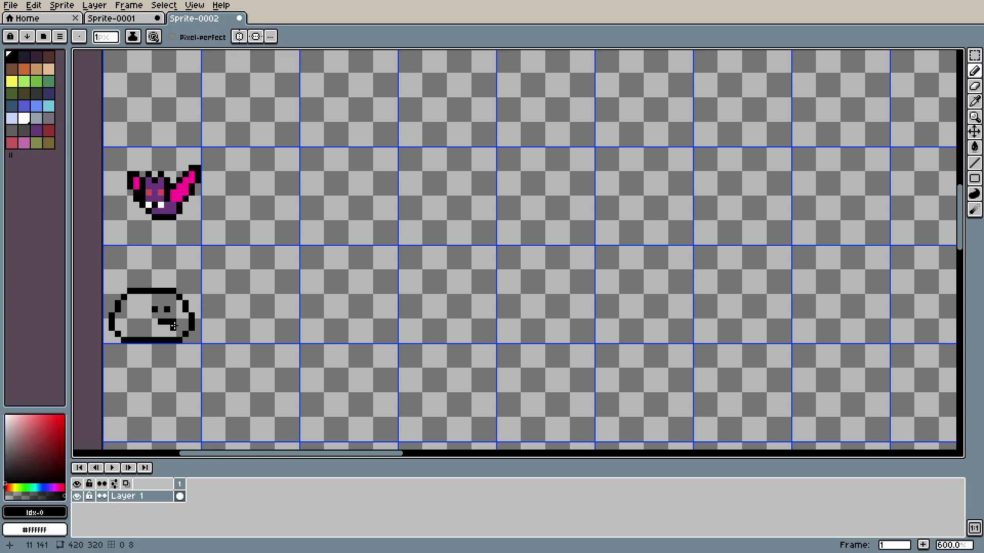
key(e)
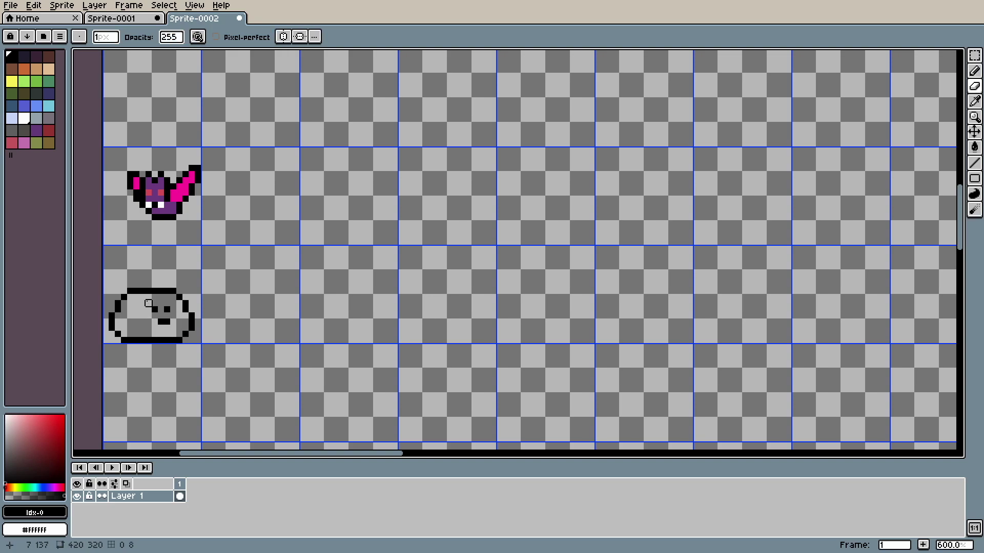
Flood-fill the blob's interior solid green and pick a darker green for shading
key(b)
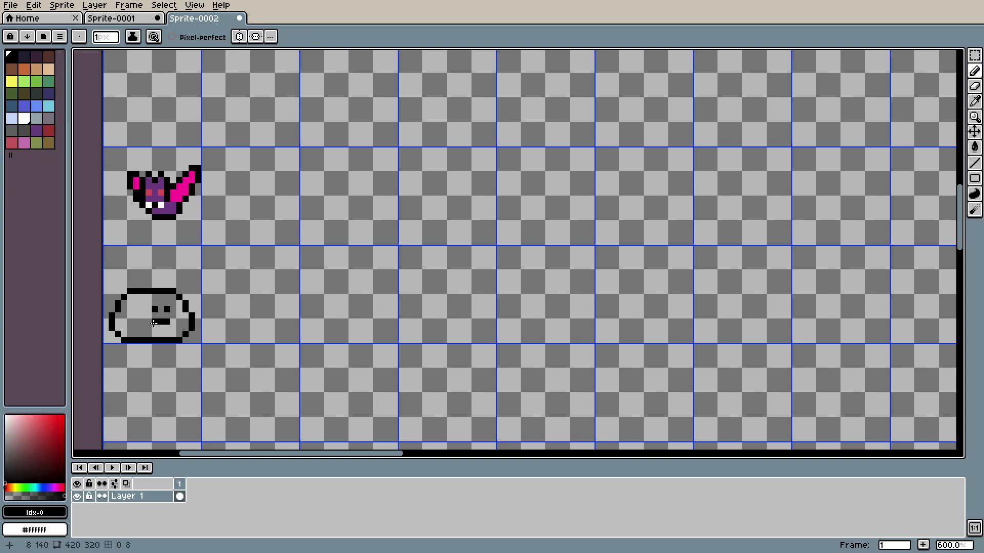
click(33, 86)
key(g)
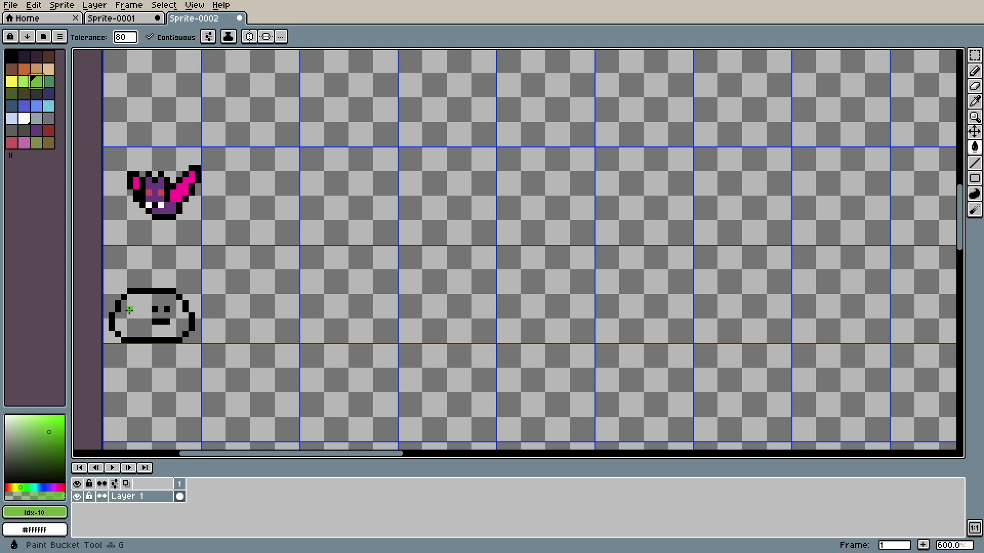
click(138, 312)
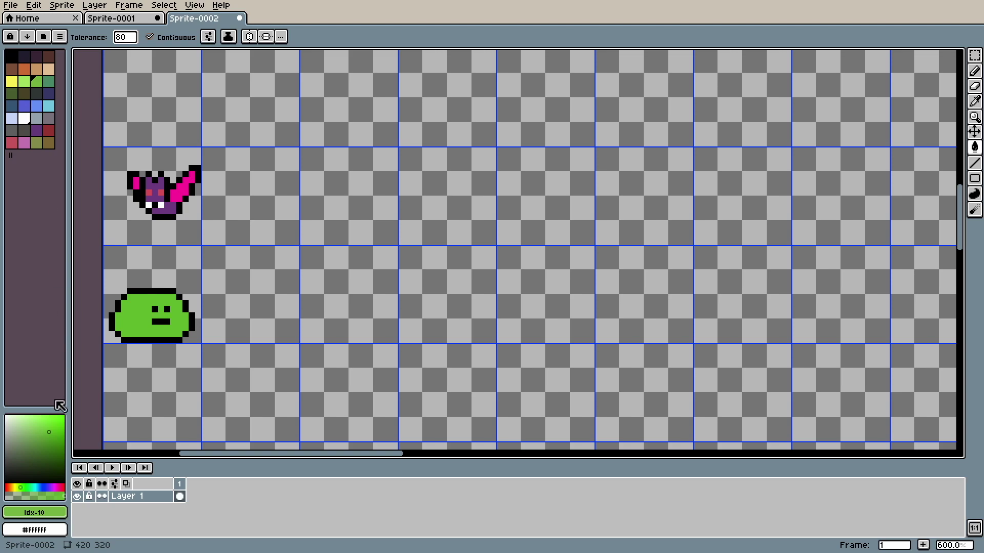
click(61, 441)
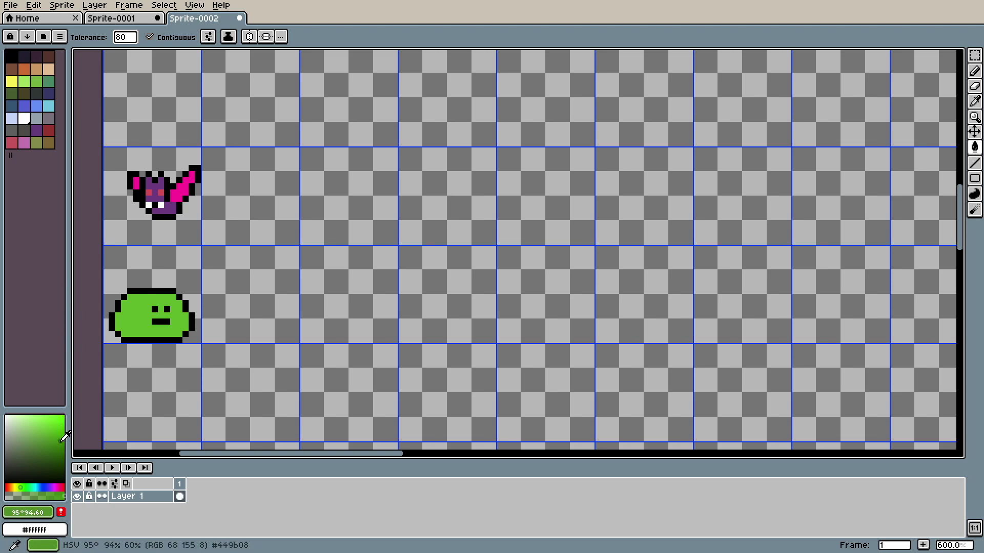
key(b)
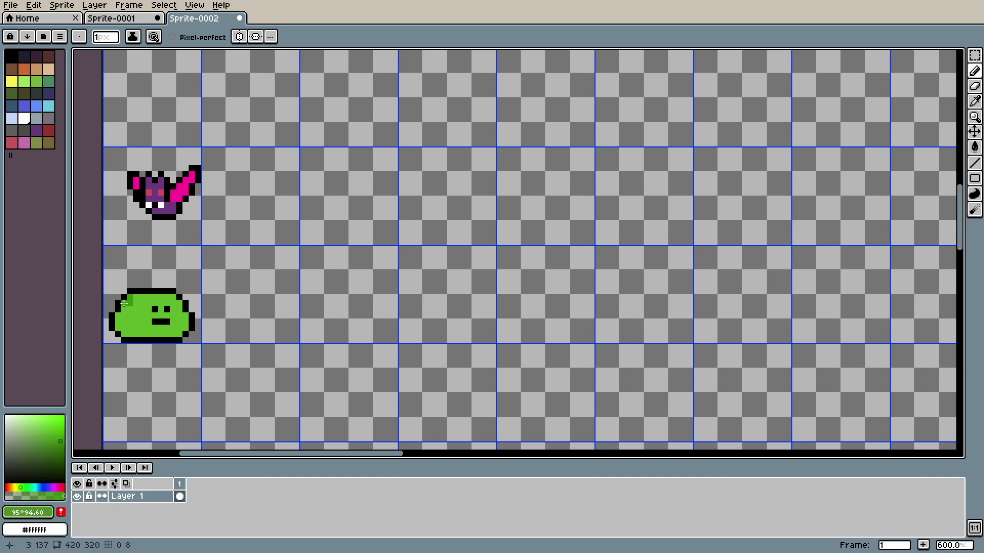
Shade the blob's left and lower-left edges darker green, then zoom out
drag(122, 314, 123, 333)
drag(130, 334, 136, 335)
scroll(169, 342, down, 2)
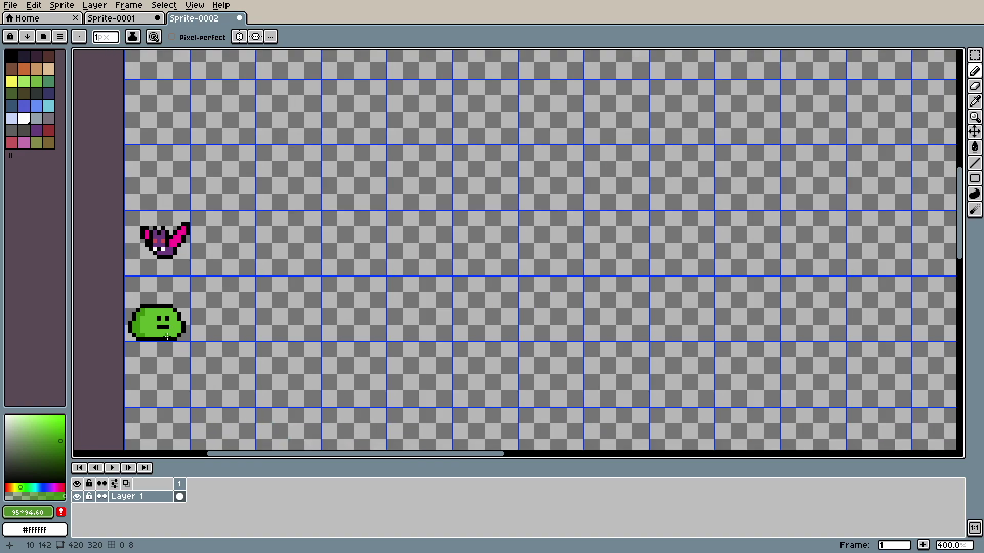
scroll(167, 336, down, 1)
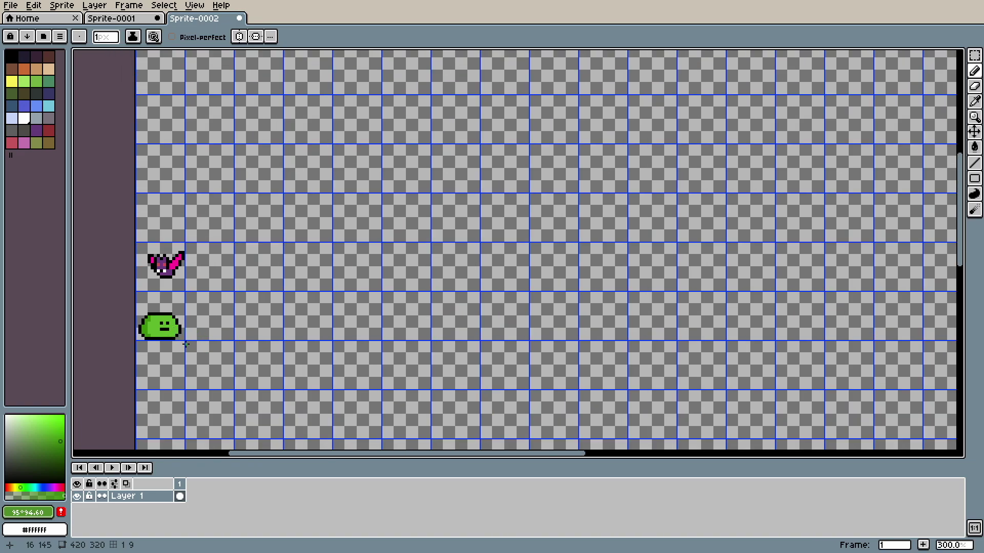